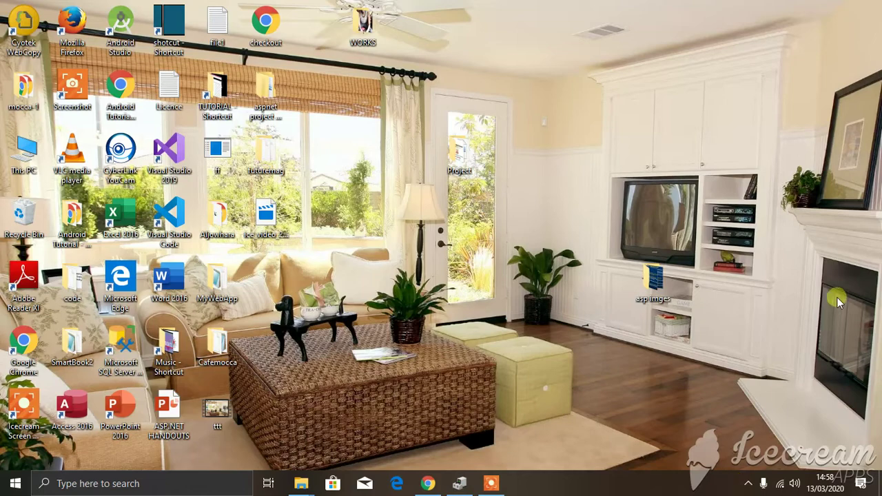
Check the hidden tray icons, then open Personalization > Taskbar > Turn system icons on or off
click(745, 483)
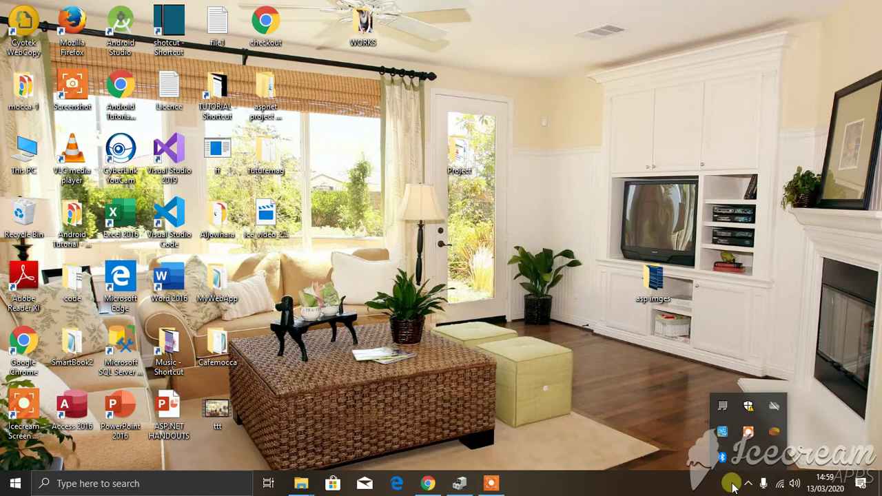
click(17, 483)
click(16, 424)
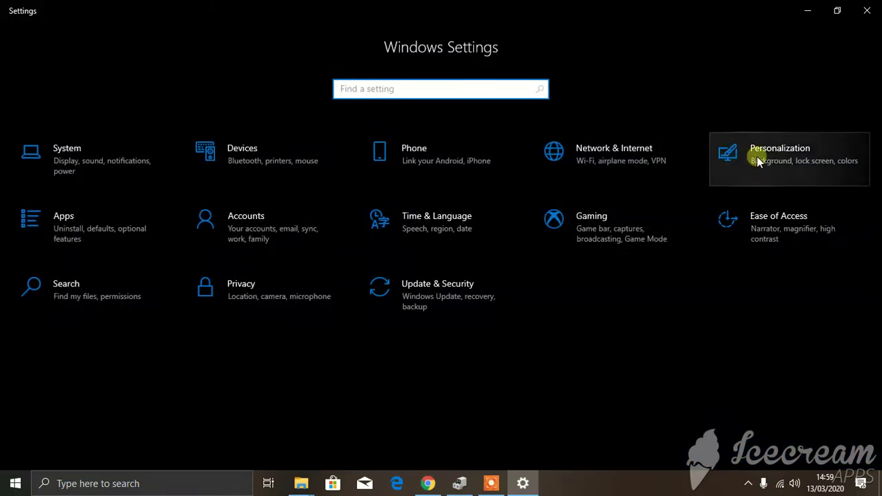
click(799, 158)
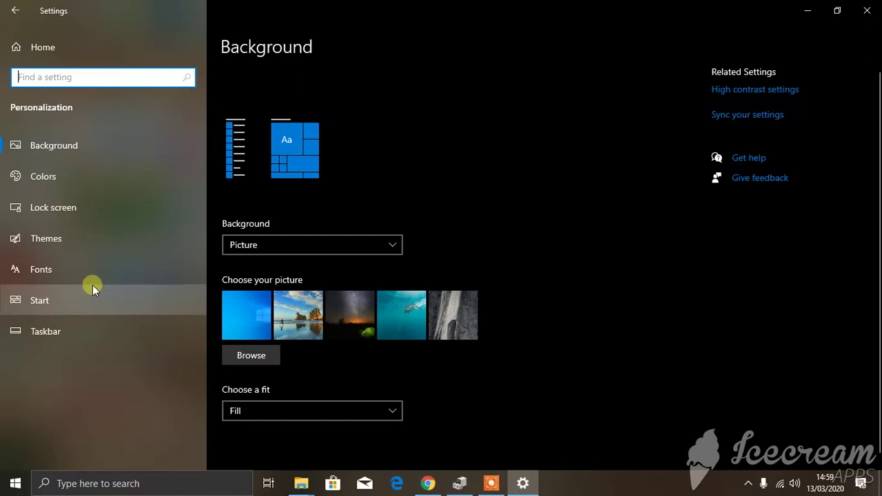
click(52, 332)
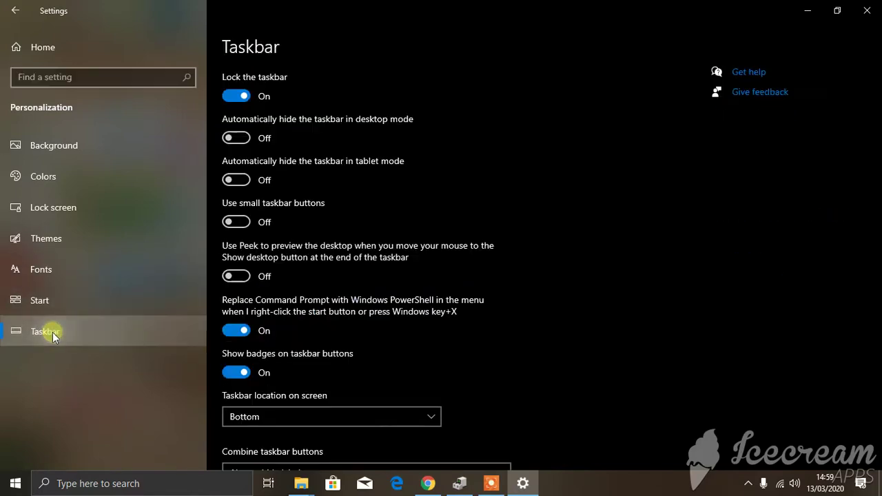
scroll(314, 218, down, 4)
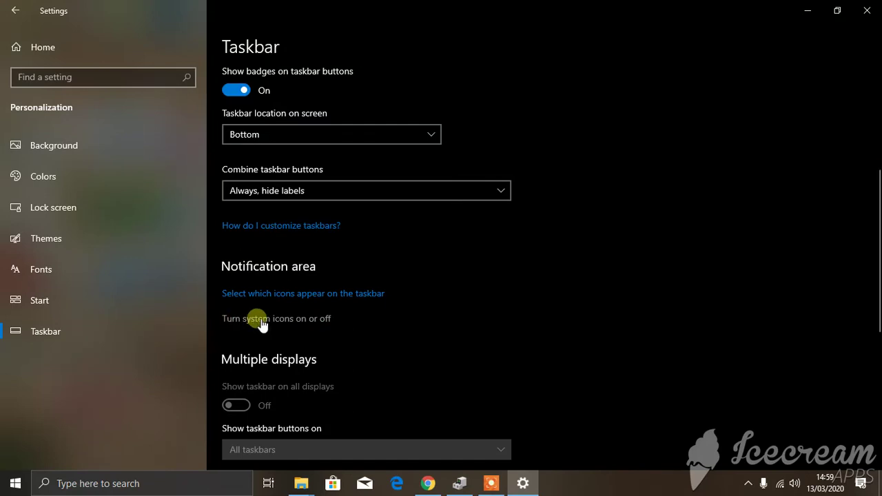
click(306, 321)
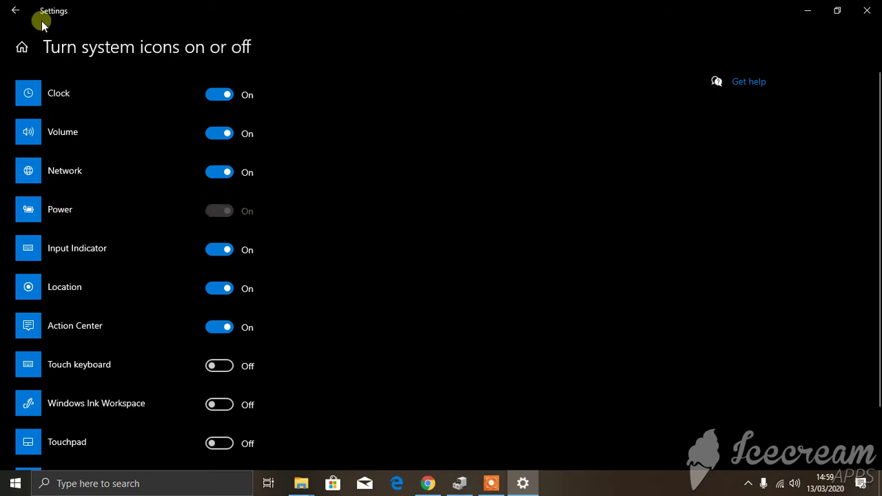
Search 'sys', try switching the Power system icon on, then close Settings
click(867, 10)
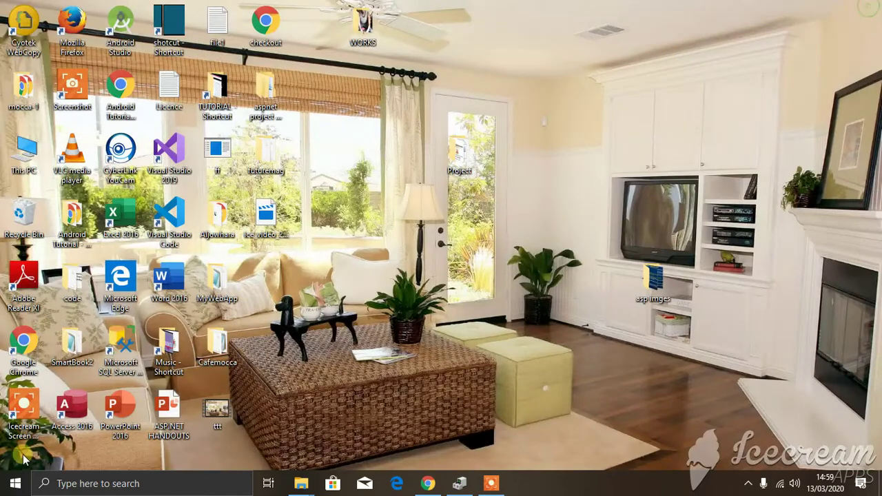
click(72, 483)
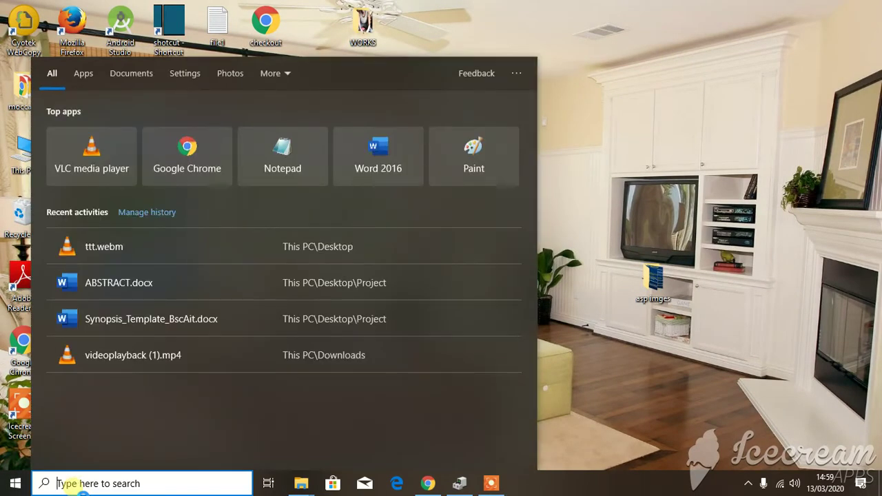
text(sys)
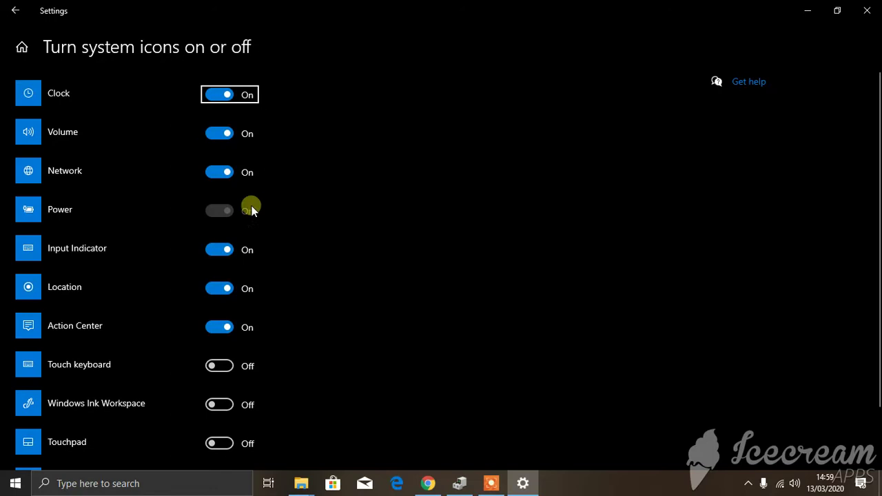
click(216, 211)
click(867, 11)
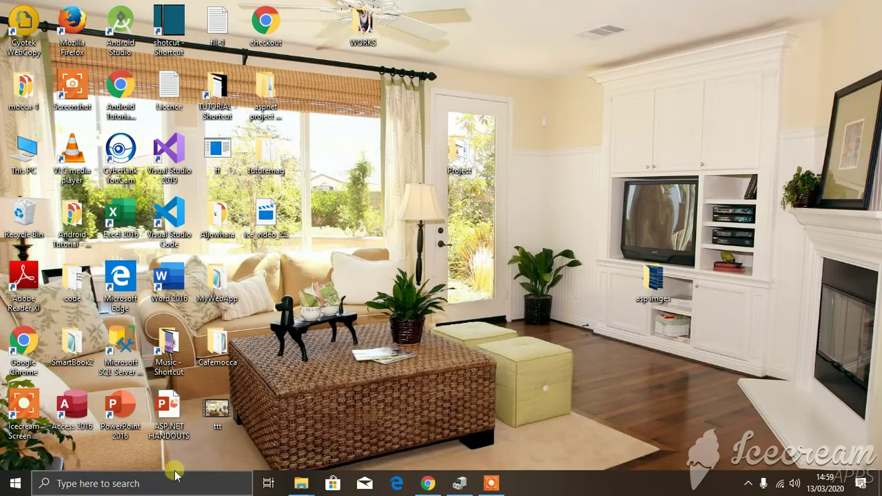
Search 'device' to launch Device Manager, expand Batteries and bring up Microsoft AC Adapter's actions
click(124, 485)
text(d)
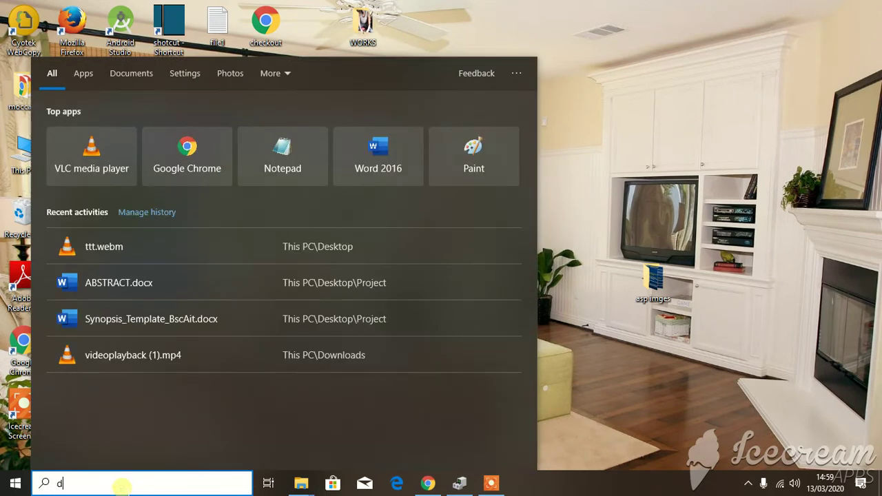
text(evice)
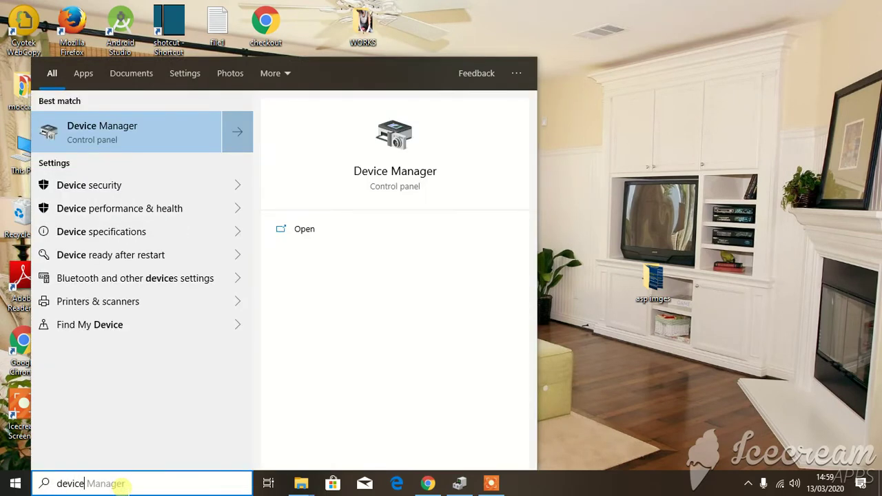
click(109, 135)
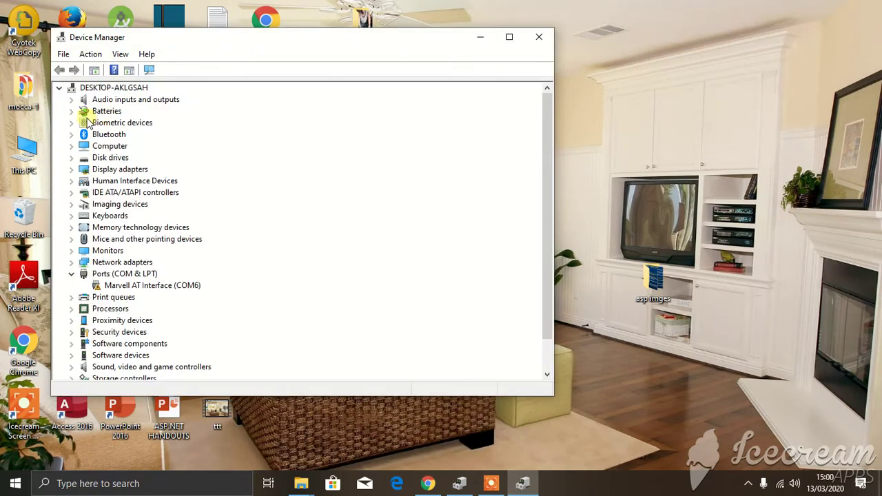
click(72, 112)
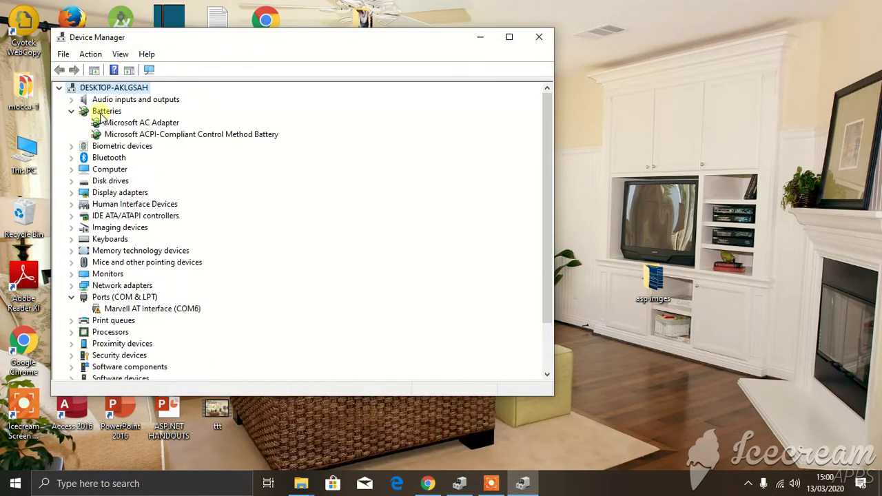
right_click(119, 122)
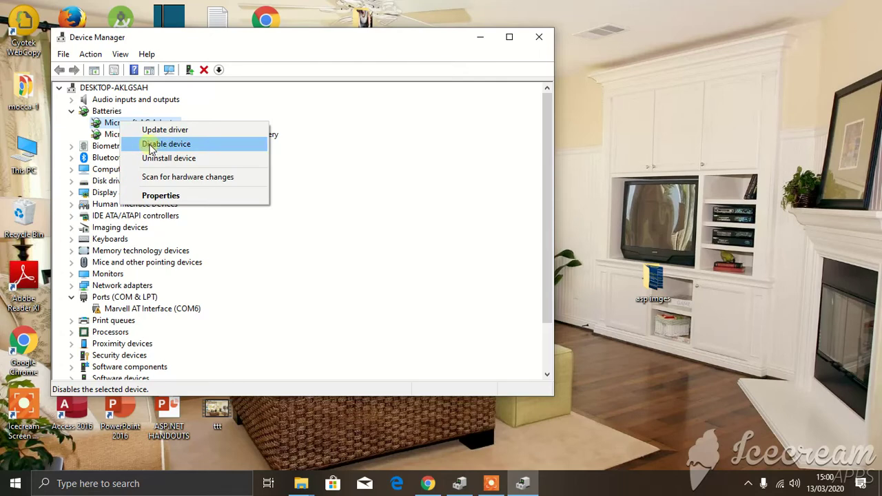
Disable the Microsoft AC Adapter and confirm the warning
right_click(114, 137)
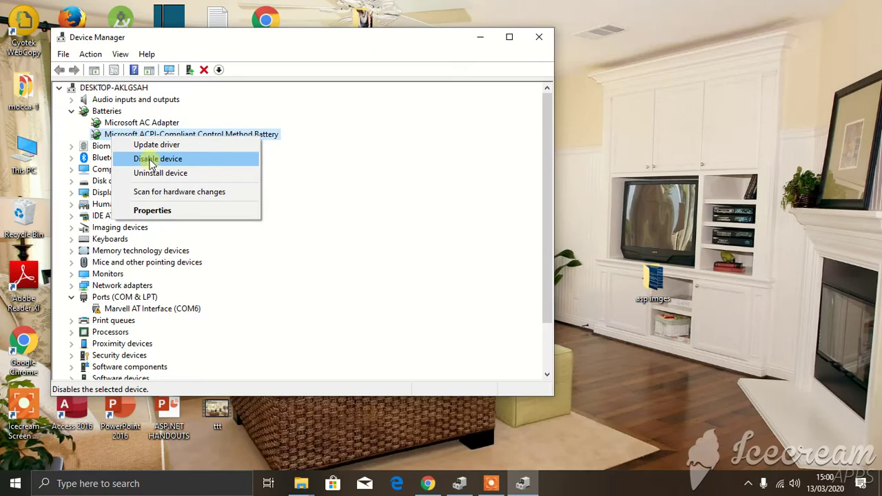
right_click(115, 124)
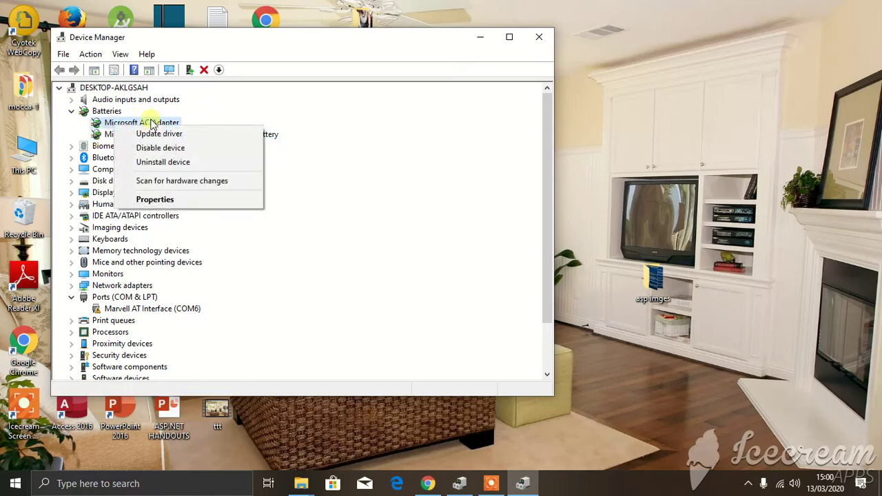
click(169, 147)
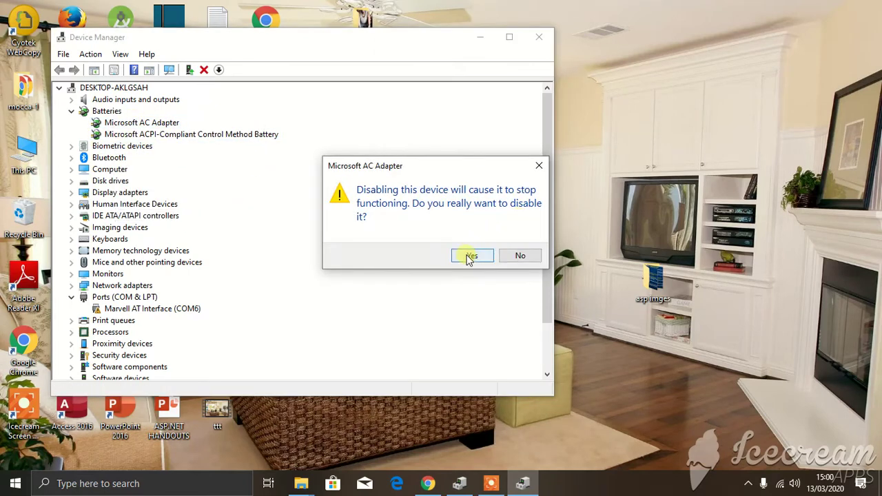
click(470, 257)
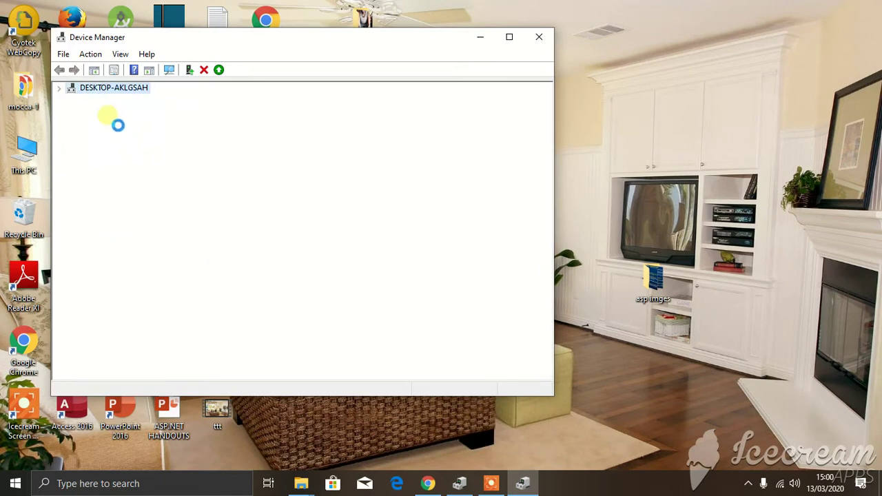
Disable the ACPI-Compliant Control Method Battery, confirm, and scan for hardware changes
right_click(133, 135)
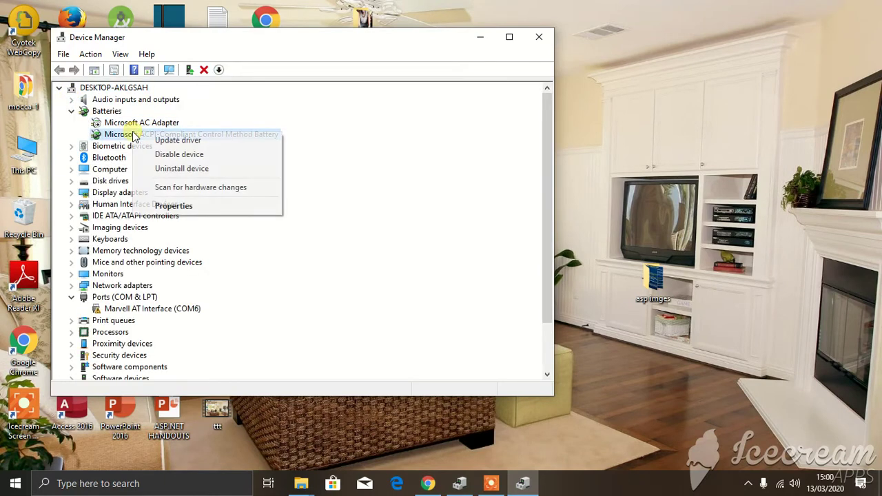
click(179, 155)
click(469, 255)
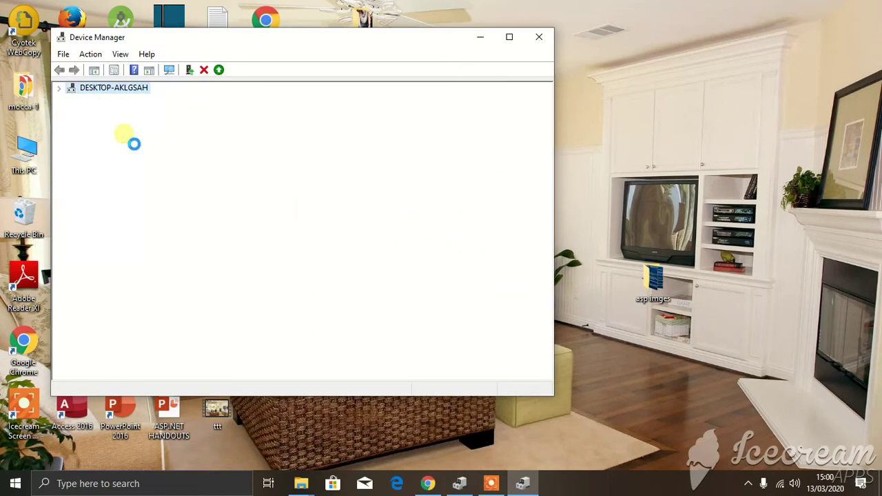
click(169, 70)
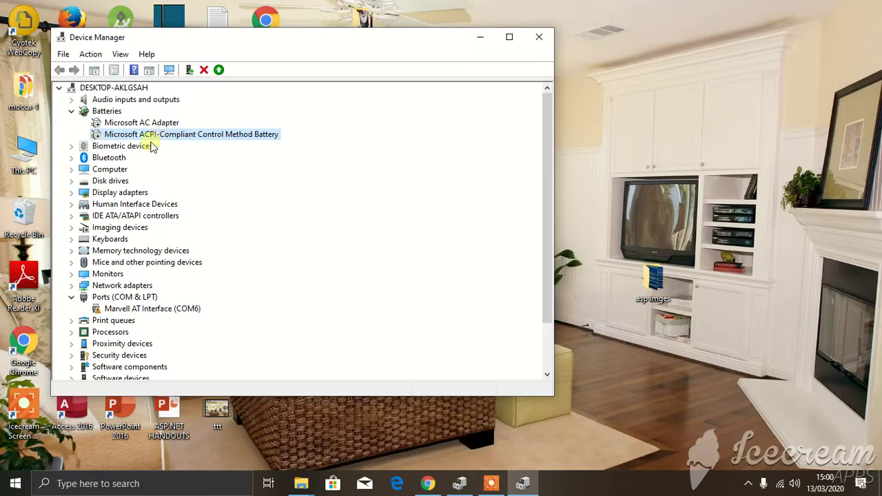
Enable the Microsoft AC Adapter, then the Microsoft ACPI-Compliant Control Method Battery again
click(110, 124)
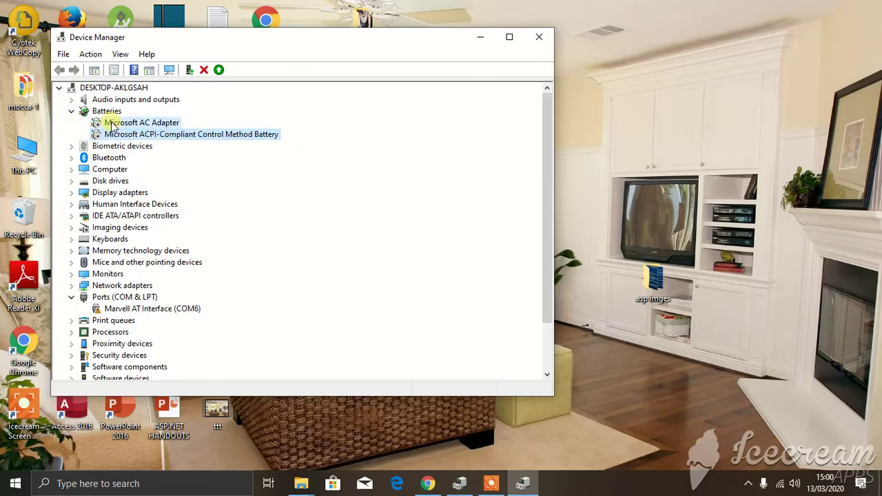
right_click(109, 122)
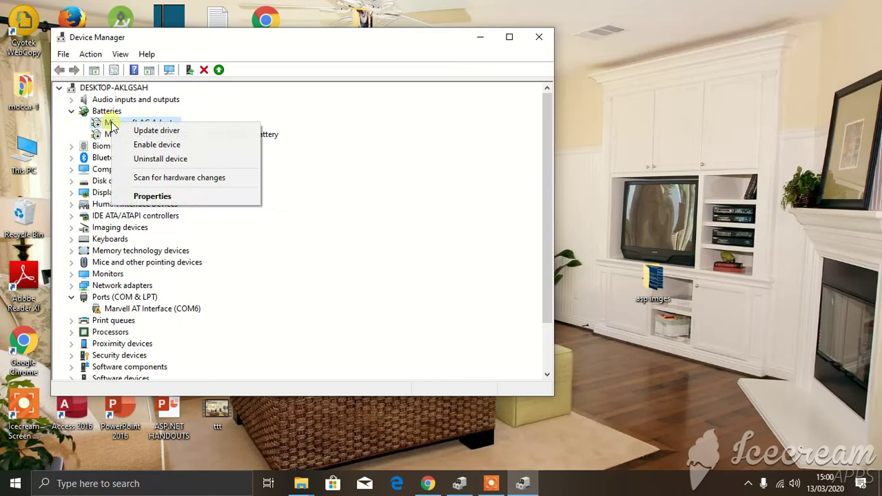
click(144, 145)
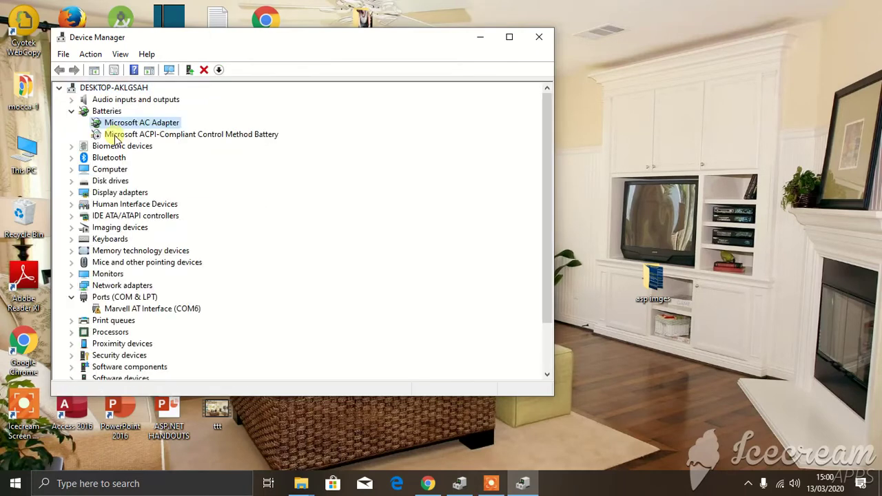
click(128, 135)
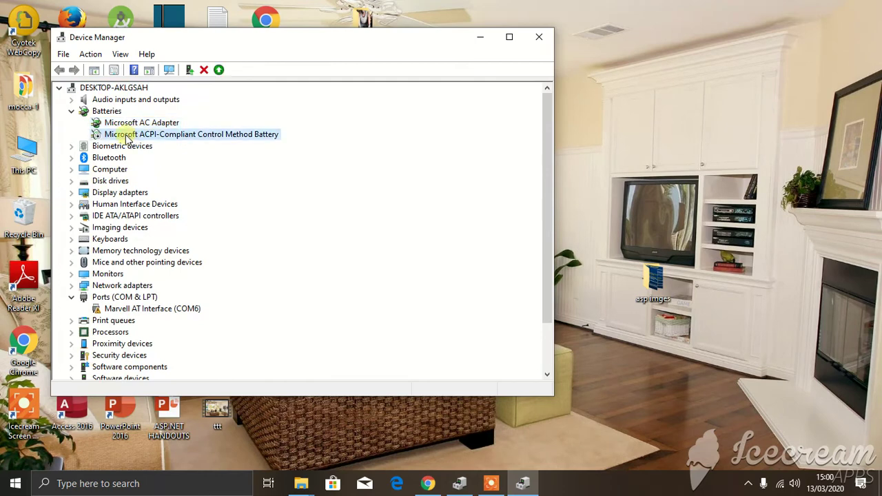
right_click(128, 136)
click(178, 157)
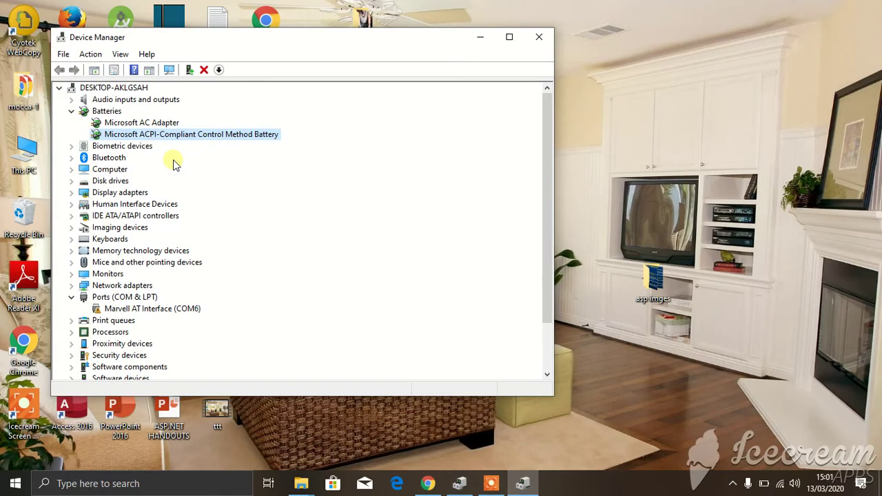
Leave Device Manager showing both battery devices enabled under Batteries
mouse_move(766, 483)
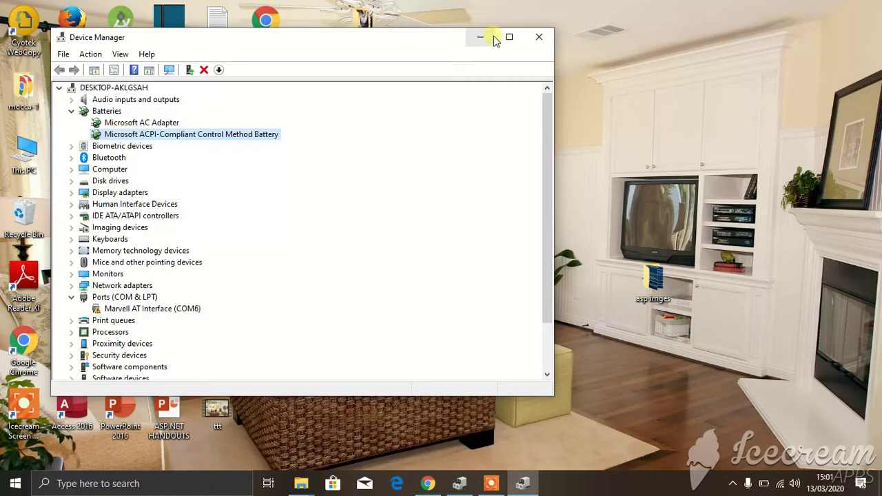
Close Device Manager, return to Taskbar's system icons page, and toggle Power off then on
click(541, 39)
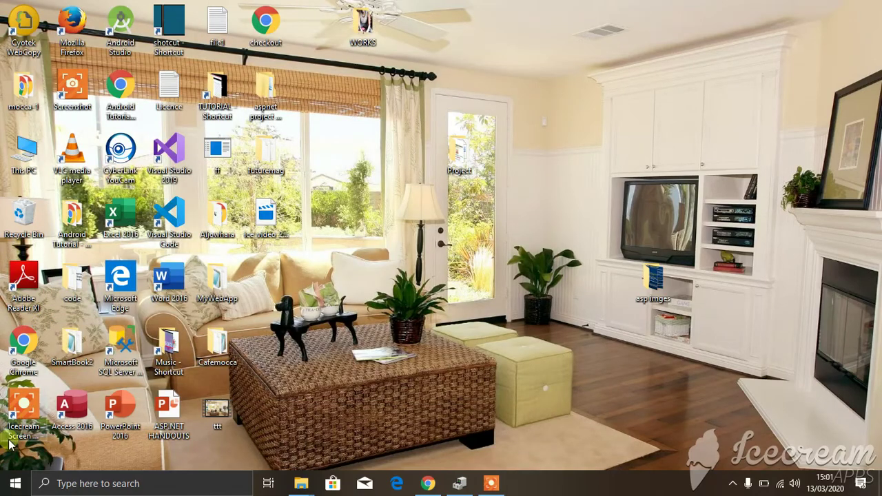
click(15, 476)
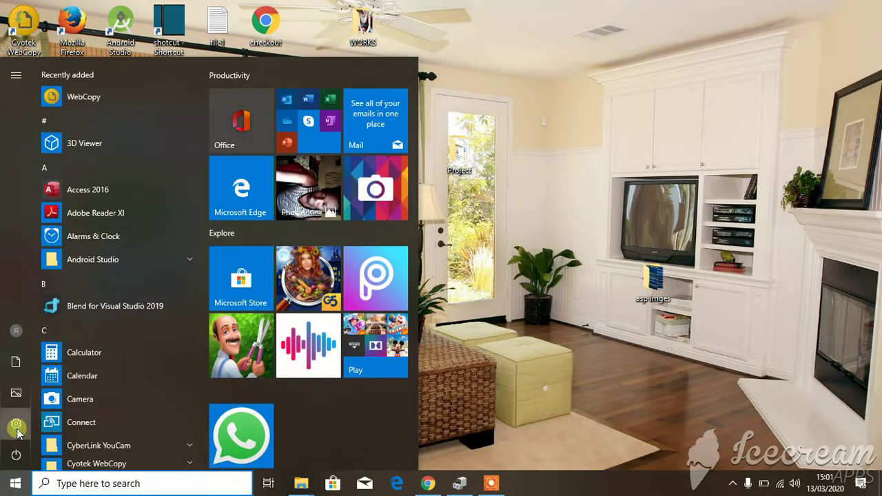
click(15, 425)
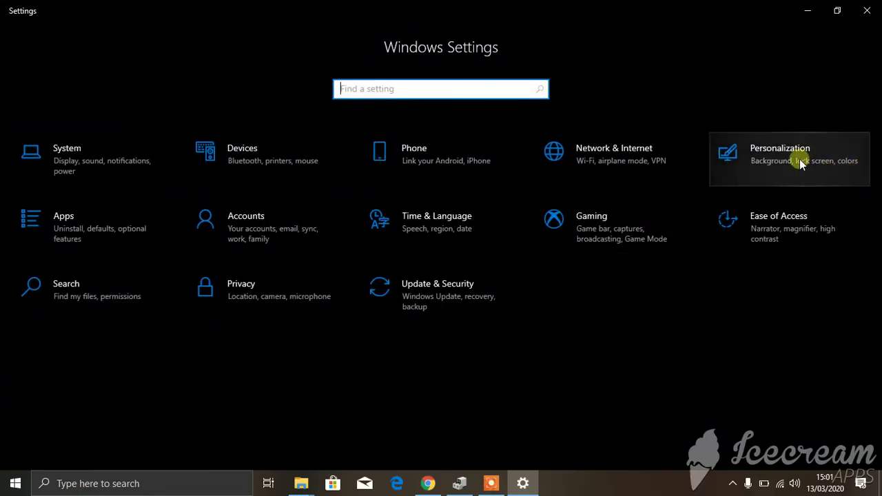
click(797, 157)
click(66, 328)
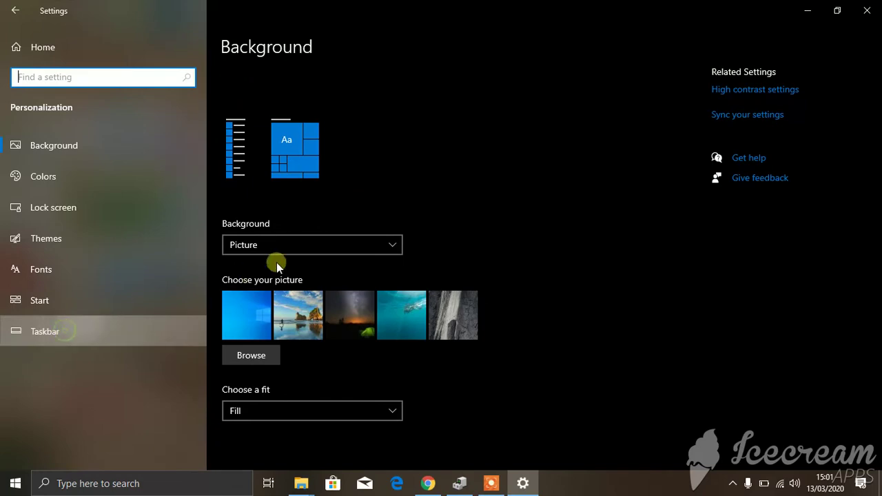
scroll(290, 297, down, 10)
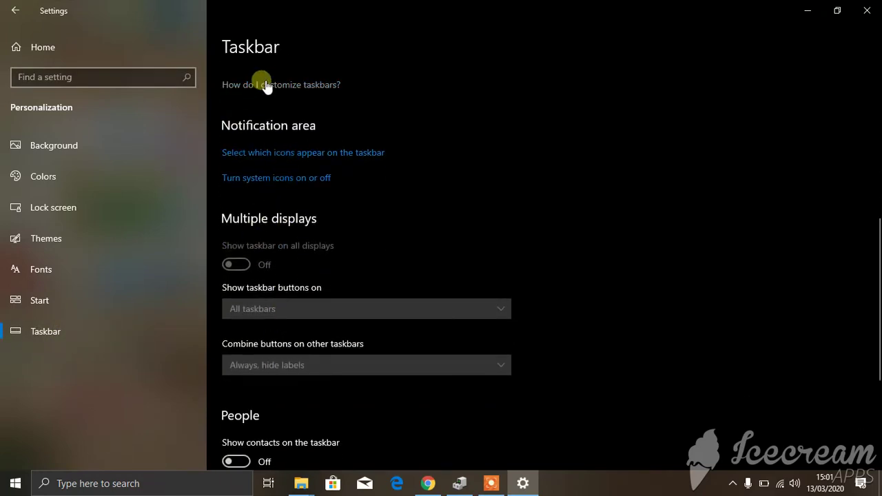
click(261, 179)
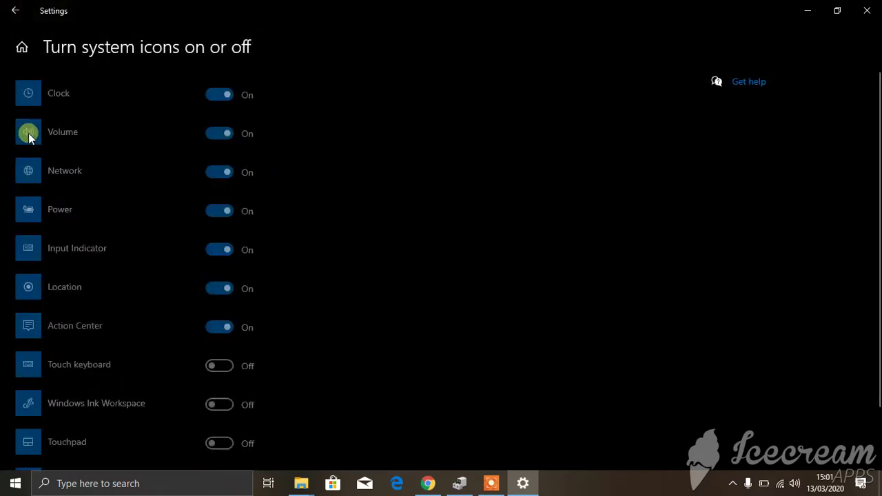
click(227, 210)
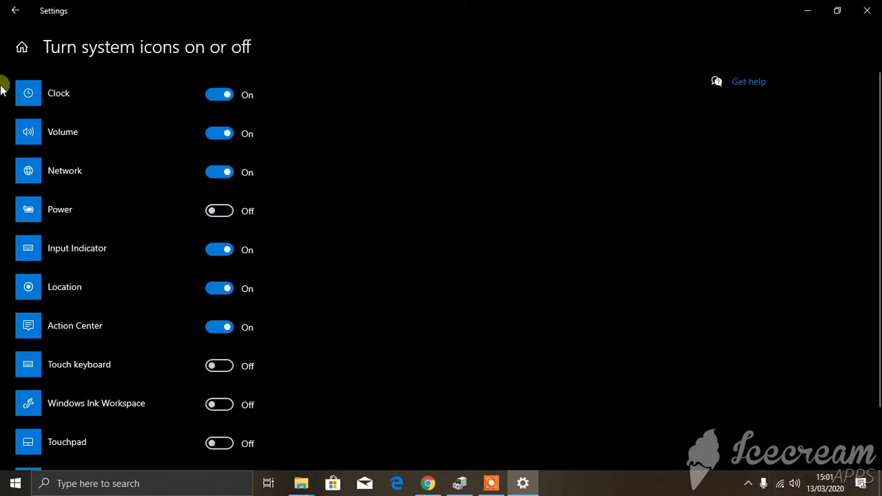
click(228, 211)
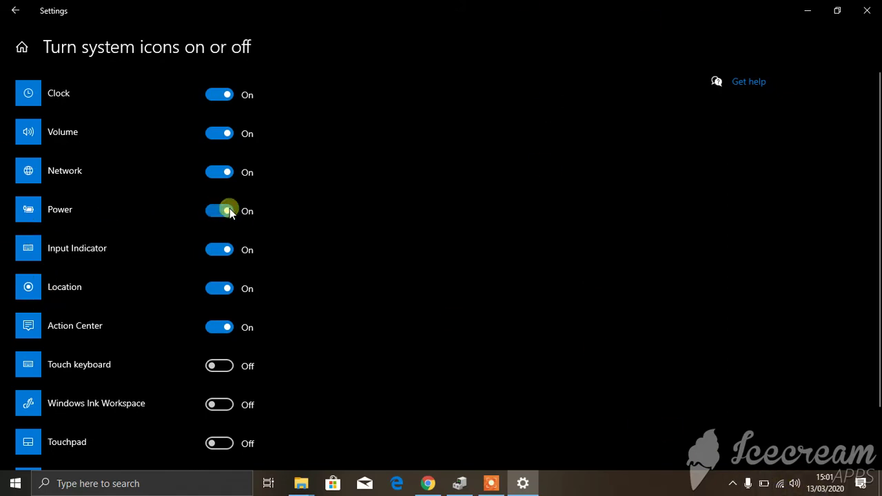